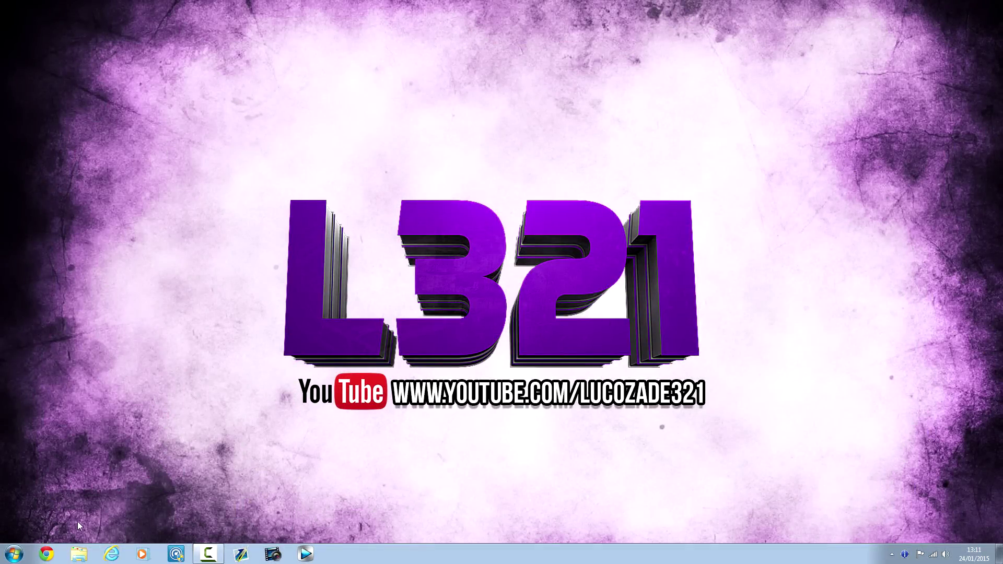
# Step: Open Removable Disk (F:) from Computer to view its THEME image
pyautogui.click(16, 554)
pyautogui.click(169, 394)
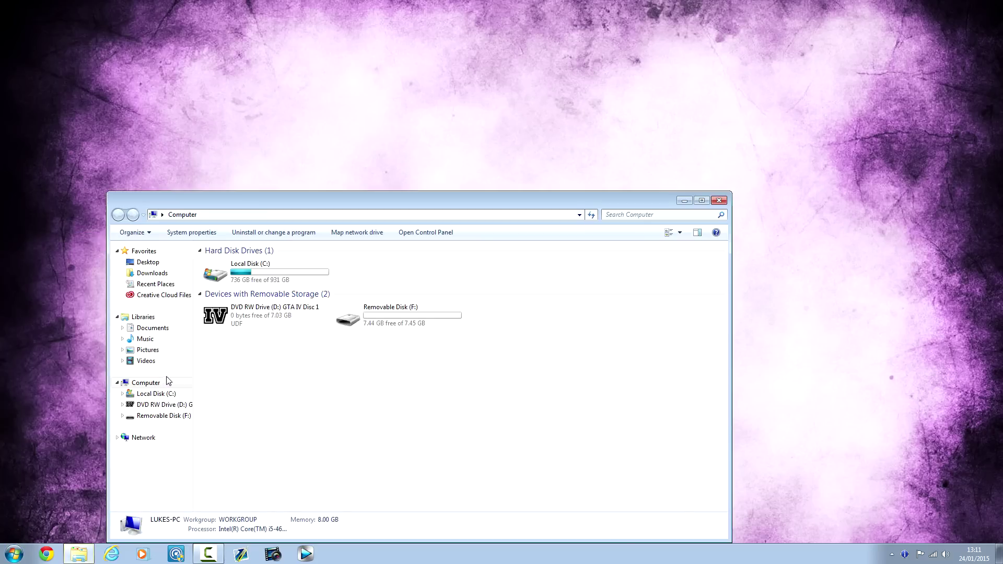
pyautogui.click(400, 312)
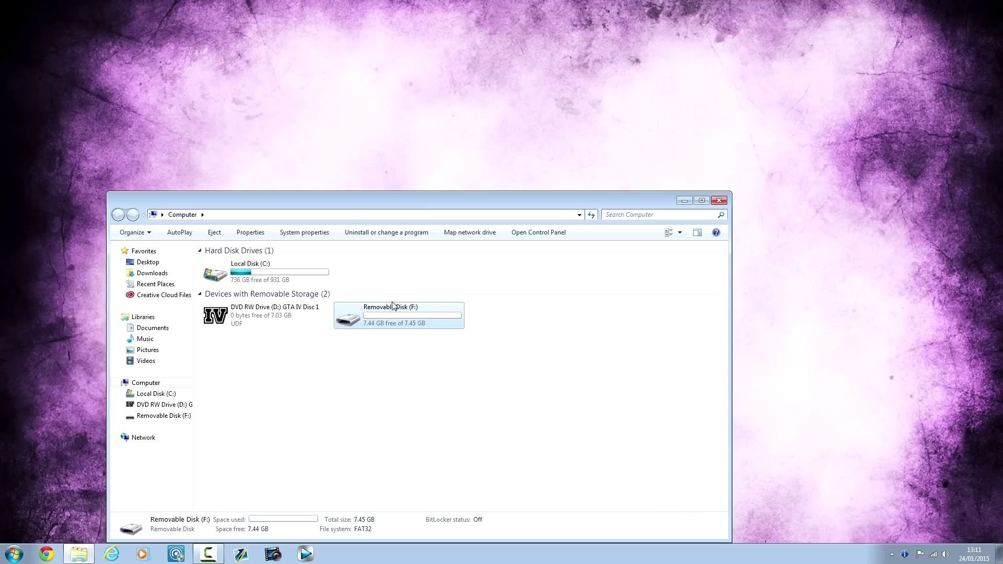
pyautogui.moveTo(451, 381); pyautogui.dragTo(409, 336)
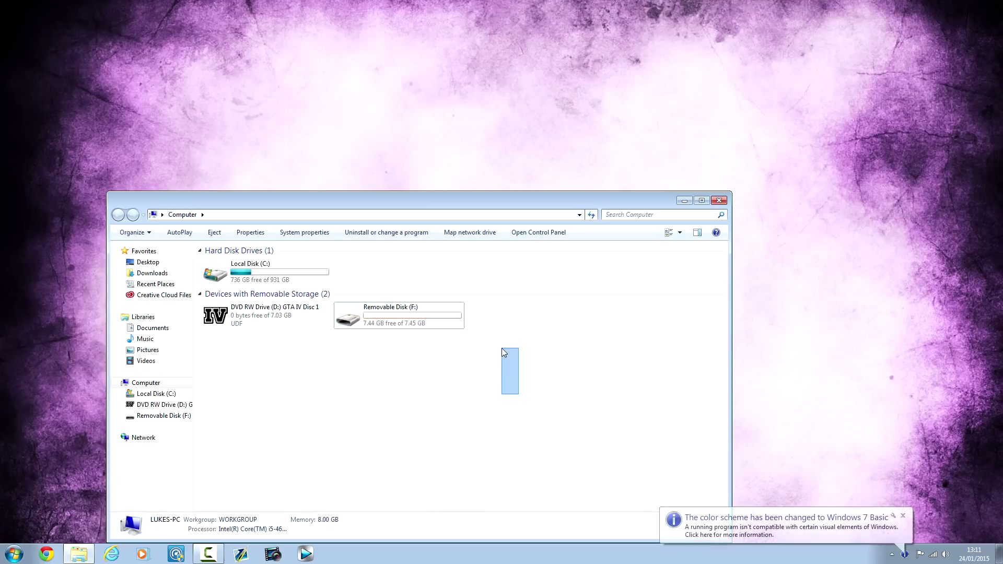
pyautogui.click(403, 323)
pyautogui.doubleClick(373, 316)
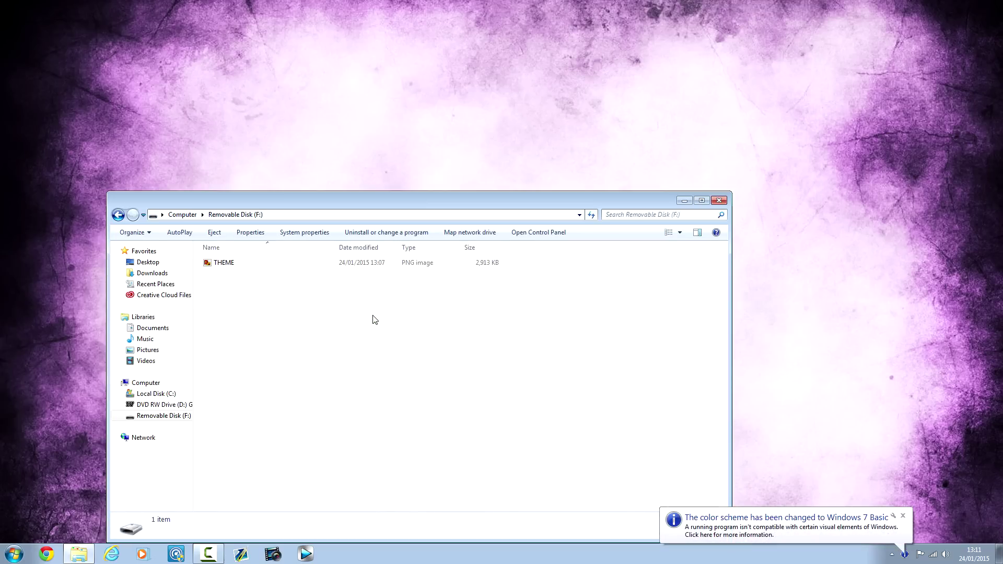
# Step: Return to Computer, move the Explorer window, and go to the Desktop folder
pyautogui.click(119, 214)
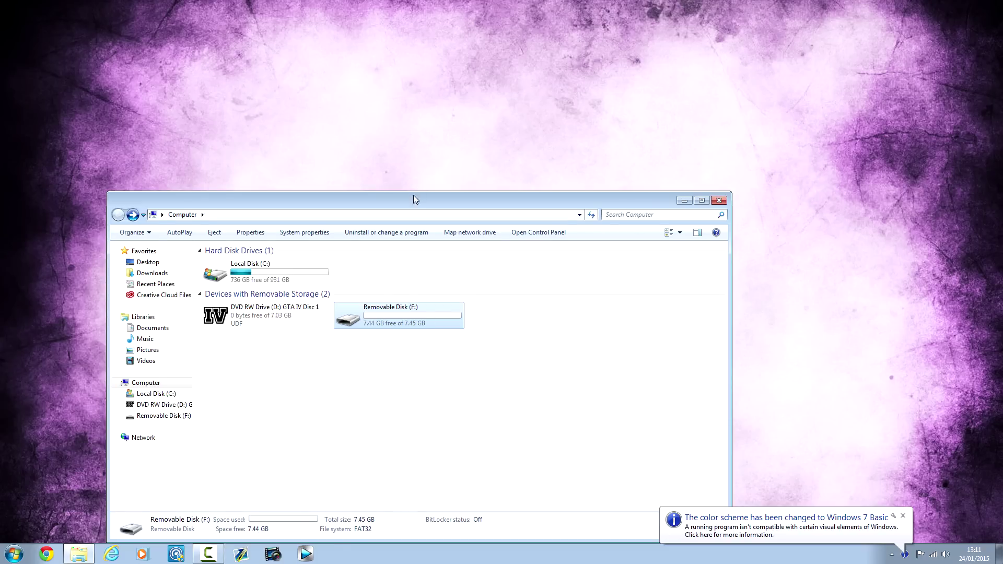
pyautogui.moveTo(414, 195); pyautogui.dragTo(528, 161)
pyautogui.click(260, 228)
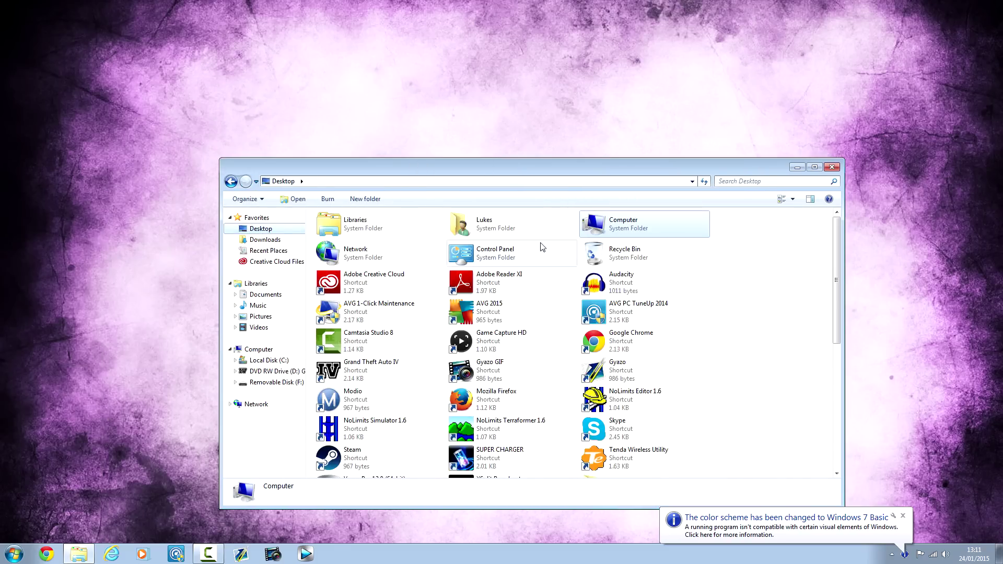
pyautogui.moveTo(841, 271); pyautogui.dragTo(837, 400)
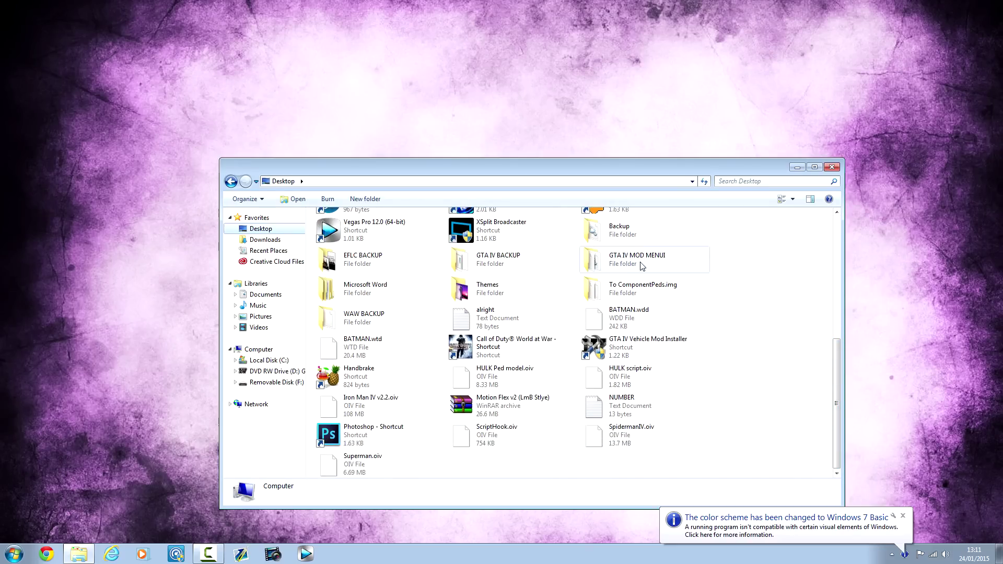
# Step: Open the Themes folder and select both the THEME and THEME 2 images
pyautogui.doubleClick(536, 297)
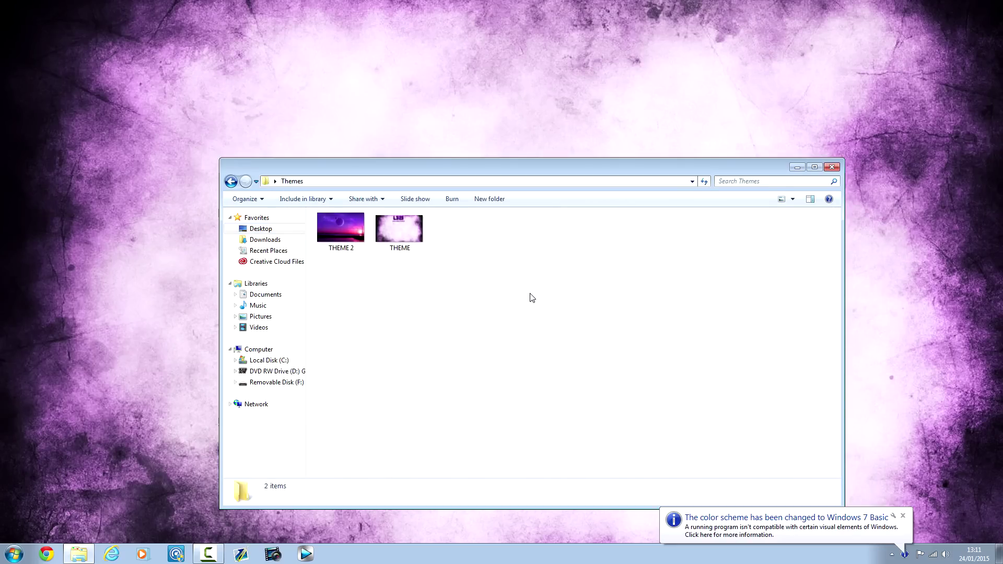
pyautogui.moveTo(622, 322); pyautogui.dragTo(306, 208)
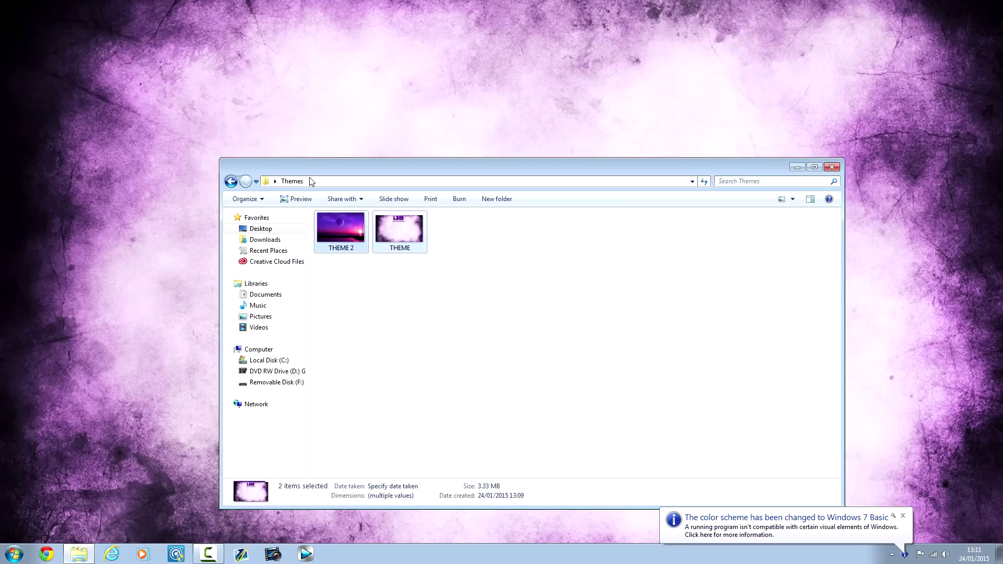
pyautogui.click(331, 235)
pyautogui.click(523, 271)
pyautogui.moveTo(541, 280); pyautogui.dragTo(308, 208)
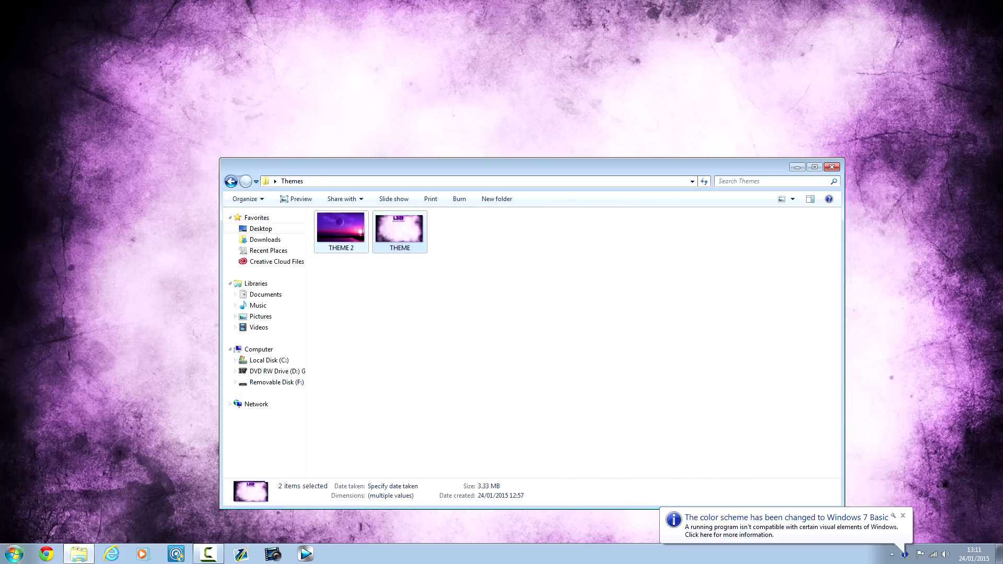
# Step: Open a second Computer window from Start and place it on the right
pyautogui.press('super')
pyautogui.click(155, 375)
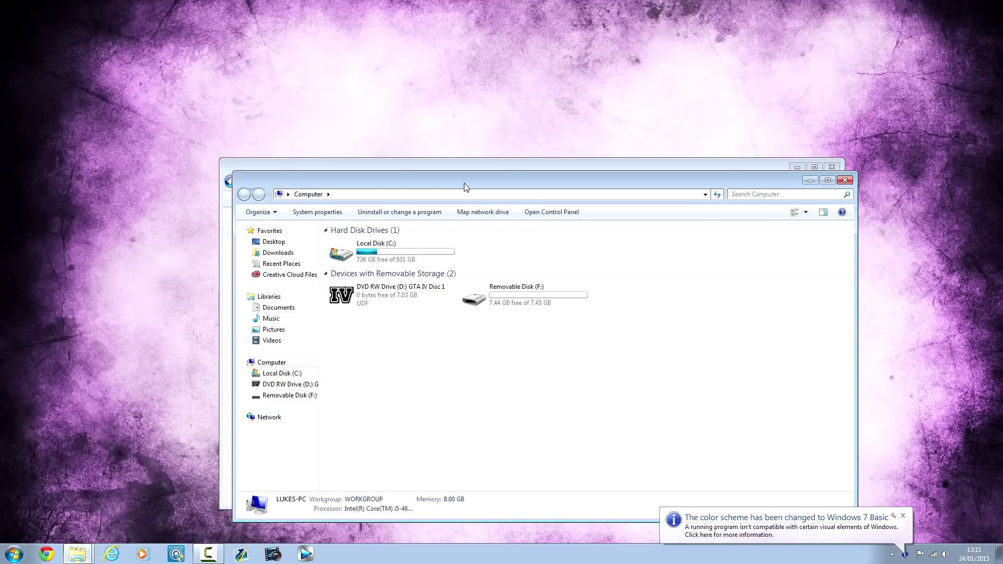
pyautogui.moveTo(465, 187); pyautogui.dragTo(706, 174)
# Step: Arrange the windows side by side and copy THEME 2 onto Removable Disk (F:)
pyautogui.moveTo(443, 171); pyautogui.dragTo(521, 147)
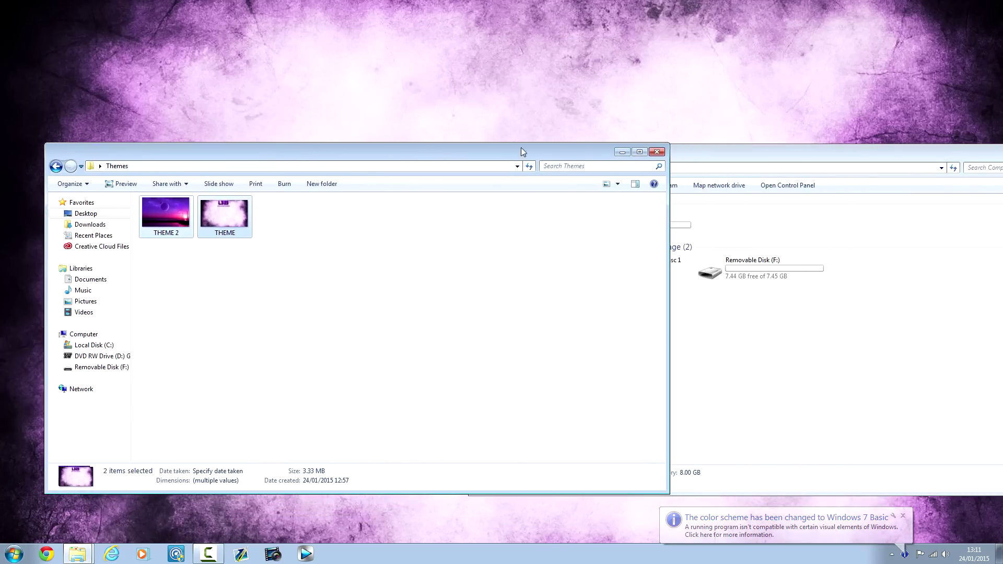
pyautogui.click(720, 163)
pyautogui.doubleClick(753, 270)
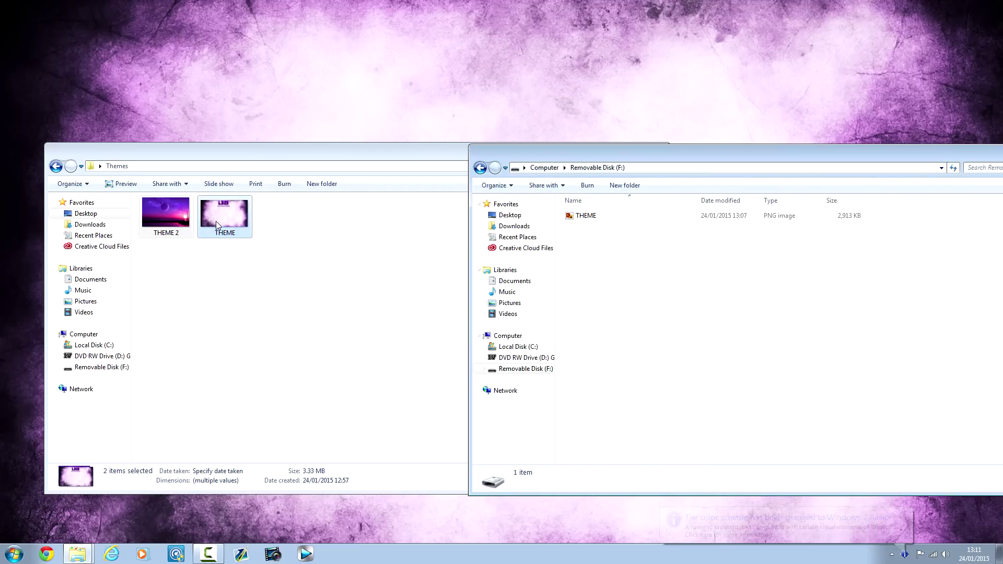
pyautogui.moveTo(166, 215); pyautogui.dragTo(797, 318)
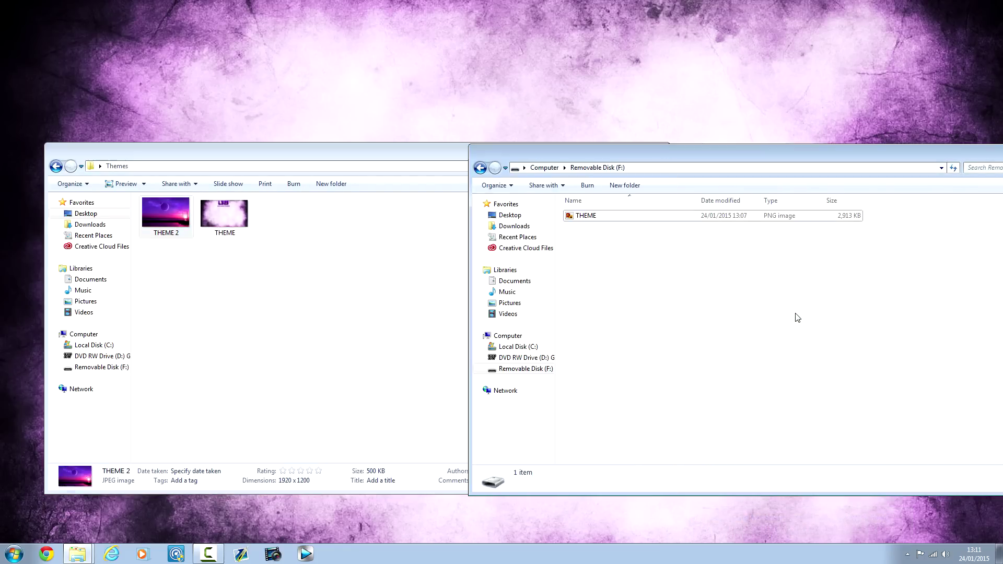
# Step: Close the Themes folder window and the removable disk window
pyautogui.click(635, 266)
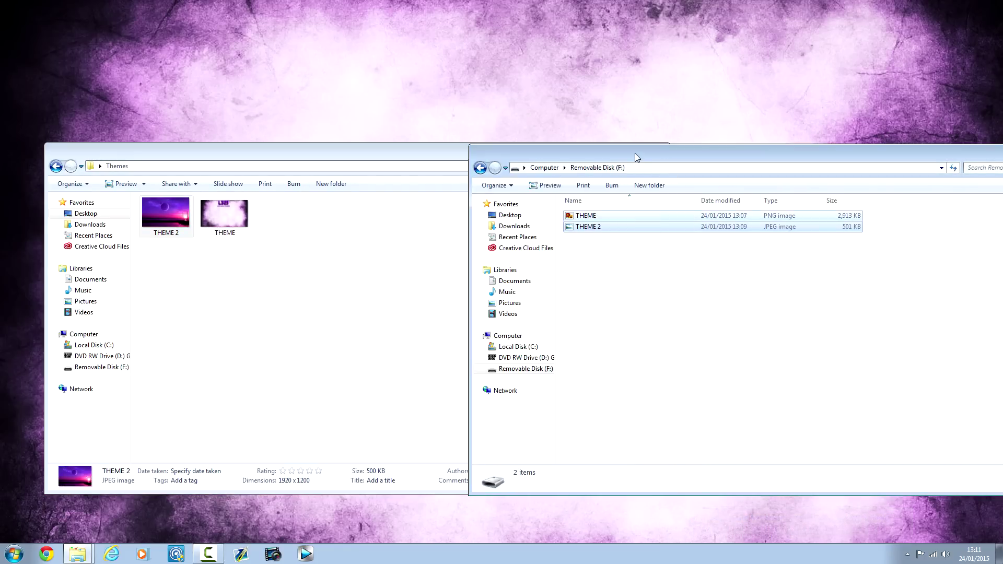
pyautogui.click(274, 149)
pyautogui.click(657, 153)
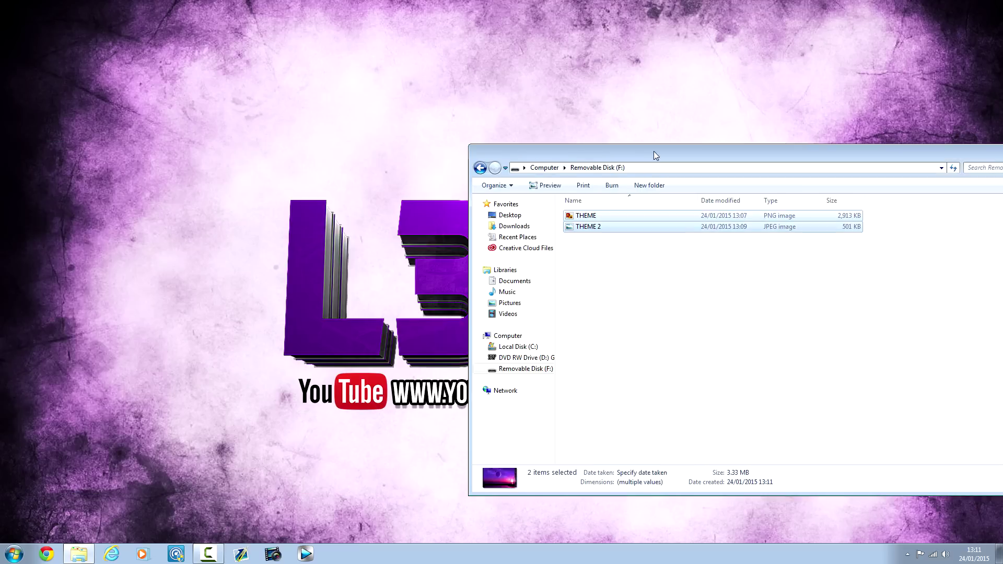
pyautogui.moveTo(674, 150); pyautogui.dragTo(432, 143)
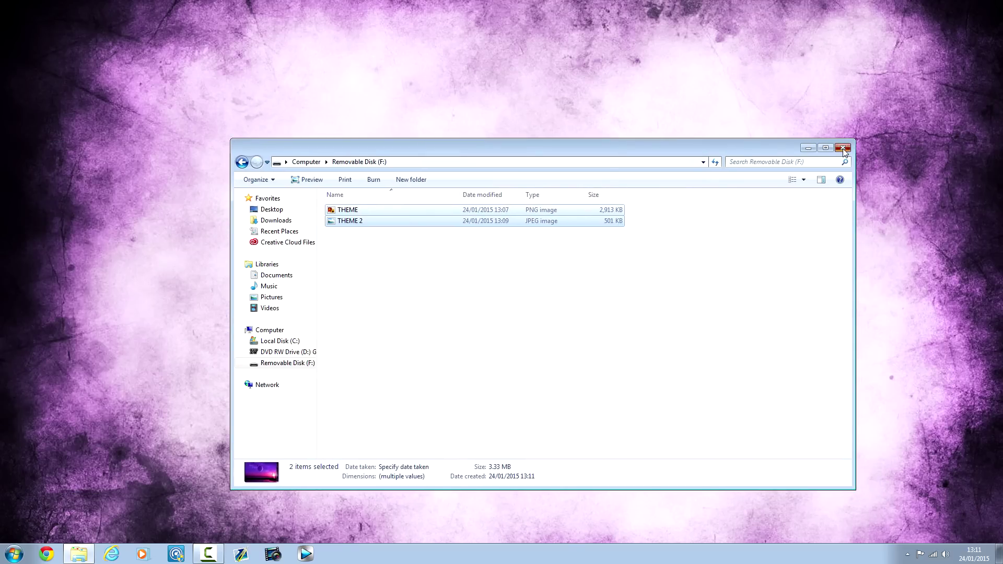
pyautogui.click(845, 148)
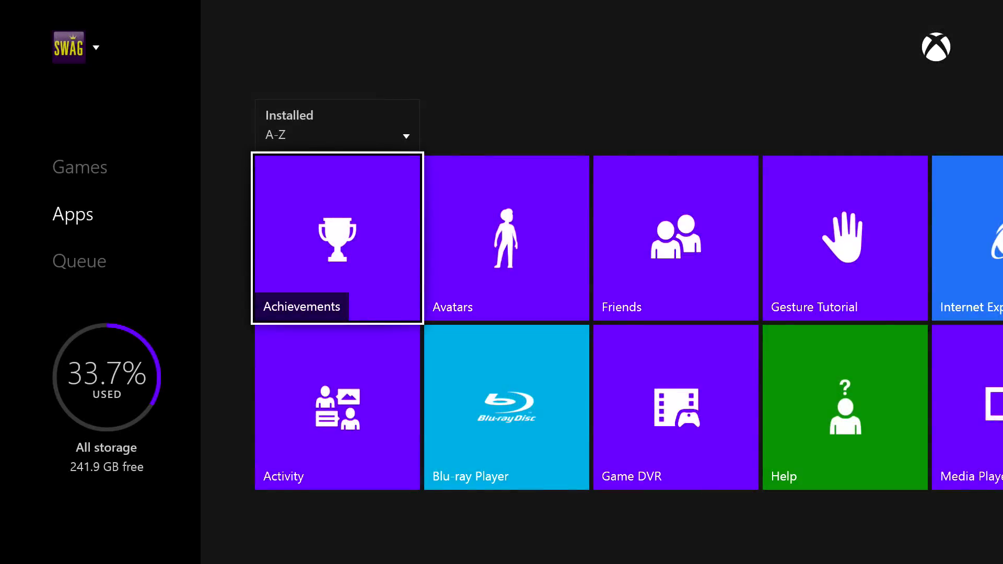
# Step: Move the controller focus across the Apps tiles to Media Player and launch it
pyautogui.press('Right')
pyautogui.press('Right')
pyautogui.press('Left')
pyautogui.press('Left')
pyautogui.press('Down')
pyautogui.press('Right')
pyautogui.press('Right')
pyautogui.press('Up')
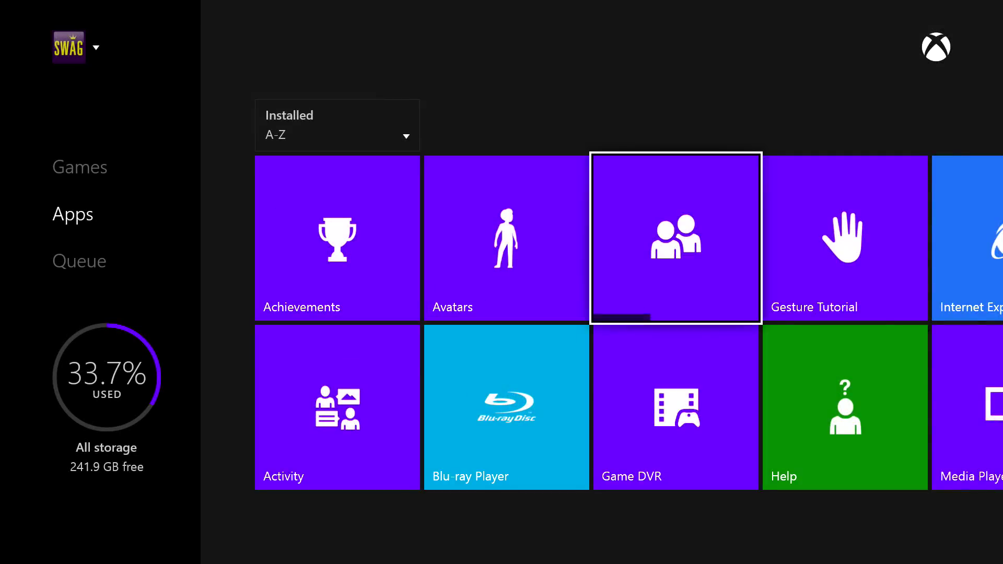
pyautogui.press('Right')
pyautogui.press('Right')
pyautogui.press('Right')
pyautogui.press('Down')
pyautogui.press('Left')
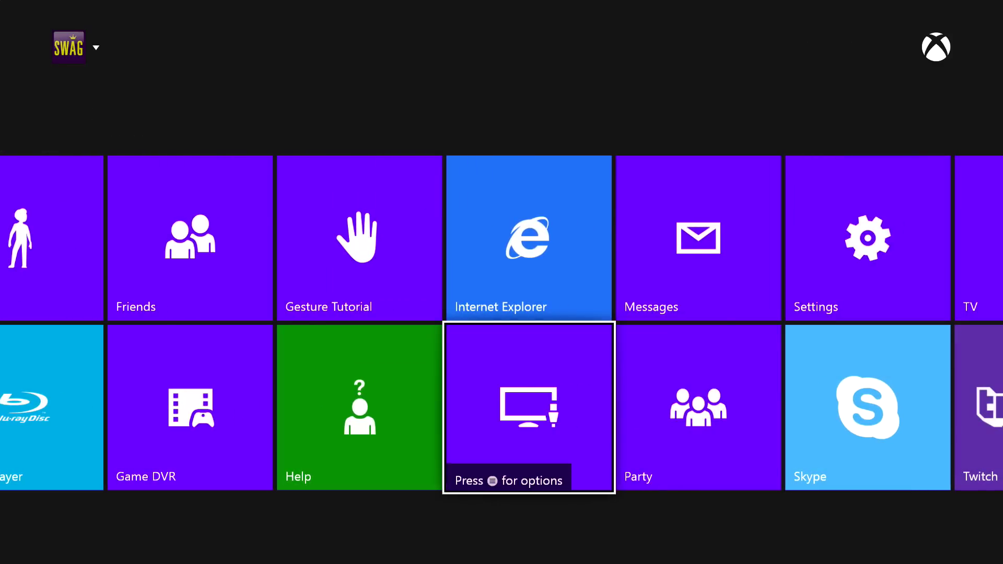
pyautogui.press('Return')
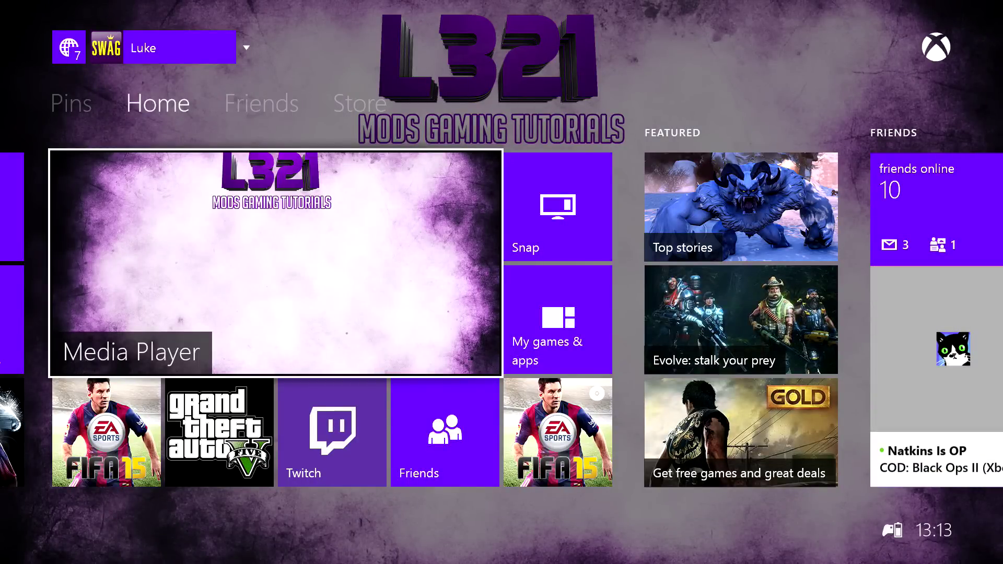
# Step: Choose Quit from the Media Player tile's Menu options
pyautogui.press('Menu')
pyautogui.press('Down')
pyautogui.press('Down')
pyautogui.press('Down')
pyautogui.press('Return')
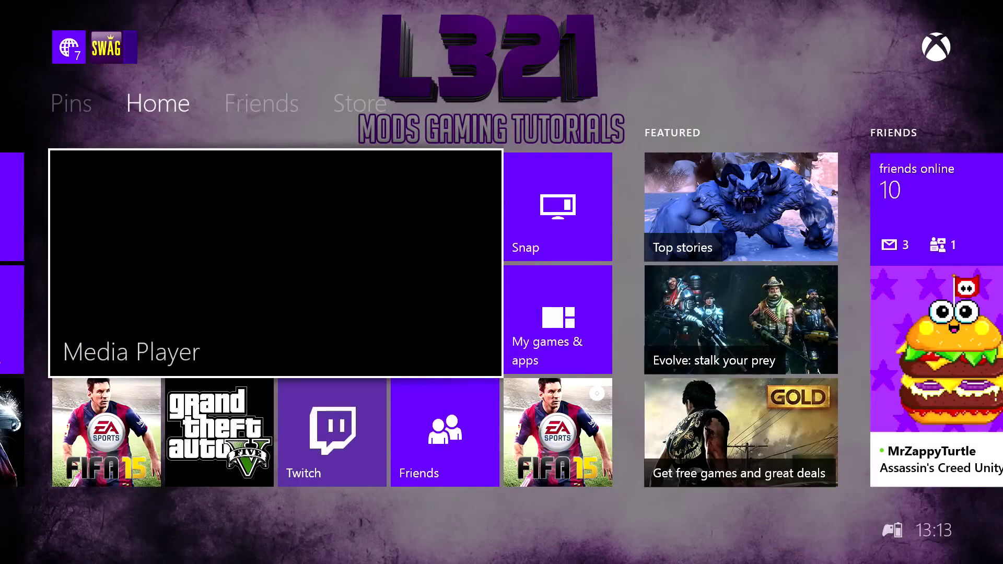